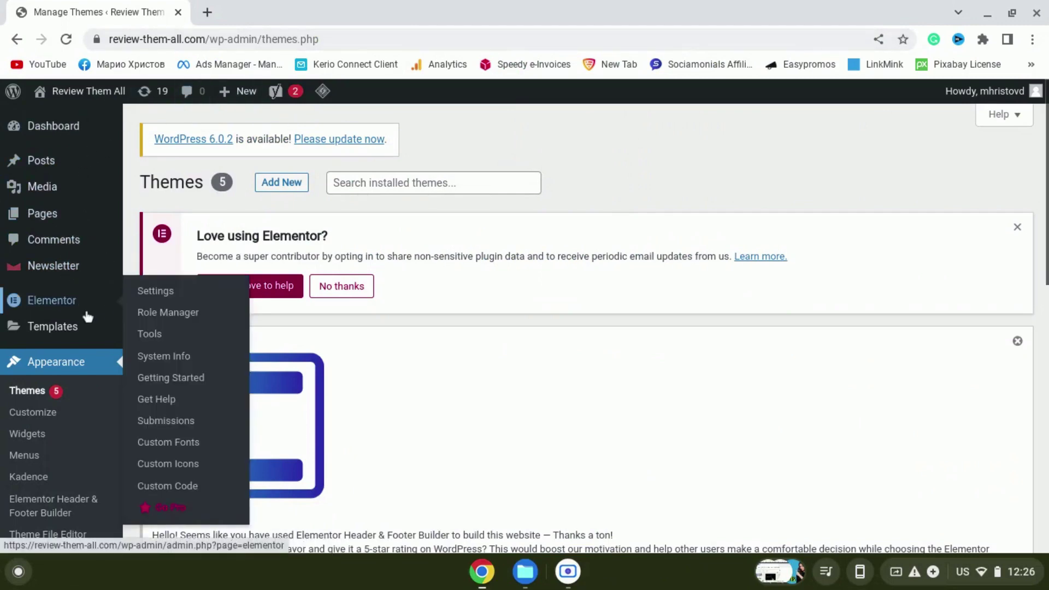
scroll(114, 315, down, 5)
scroll(82, 287, down, 5)
mouse_move(44, 246)
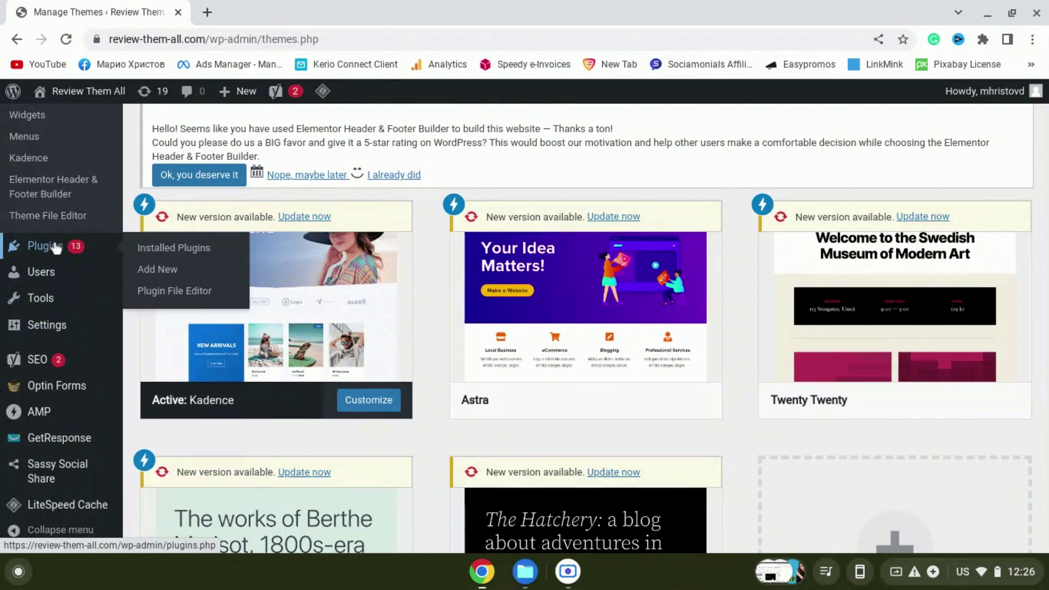
- On the Add Plugins page, submit a search for 'elementor' after correcting the misspelled term
click(156, 269)
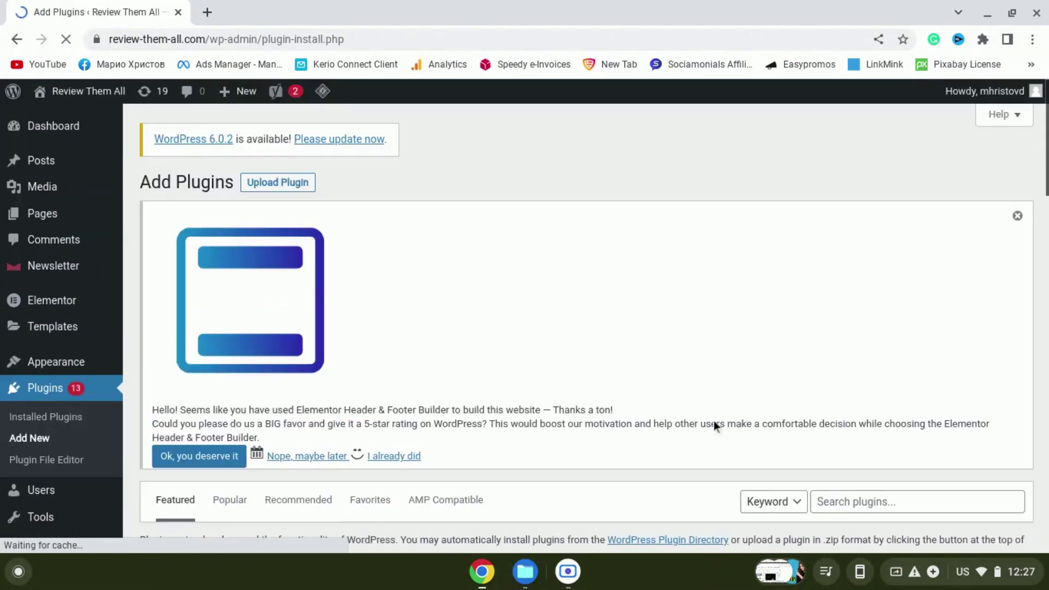
scroll(873, 471, down, 2)
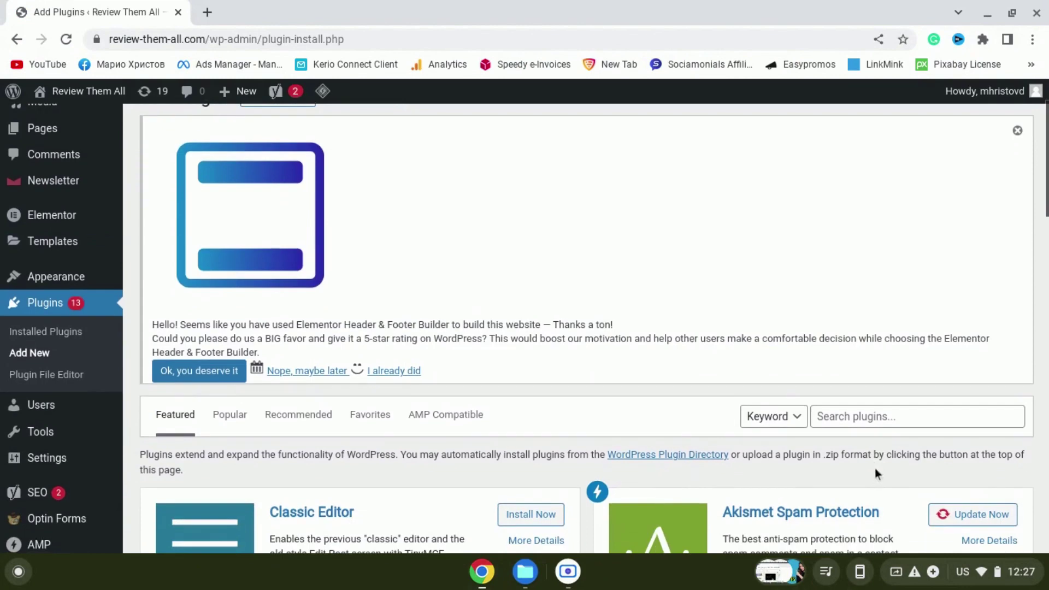
click(878, 418)
text(elemenot)
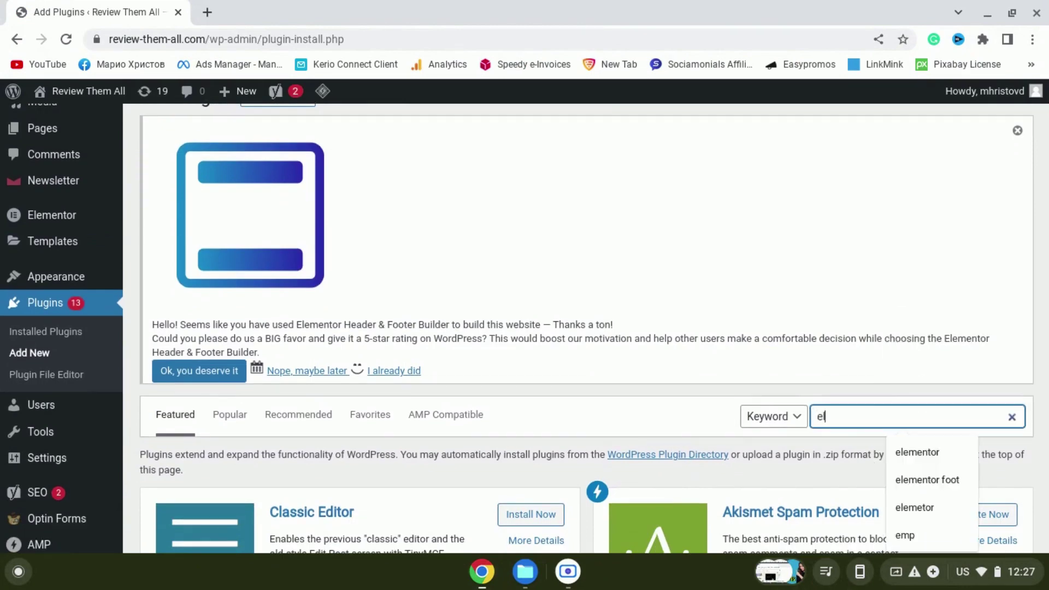
key(BackSpace)
key(BackSpace)
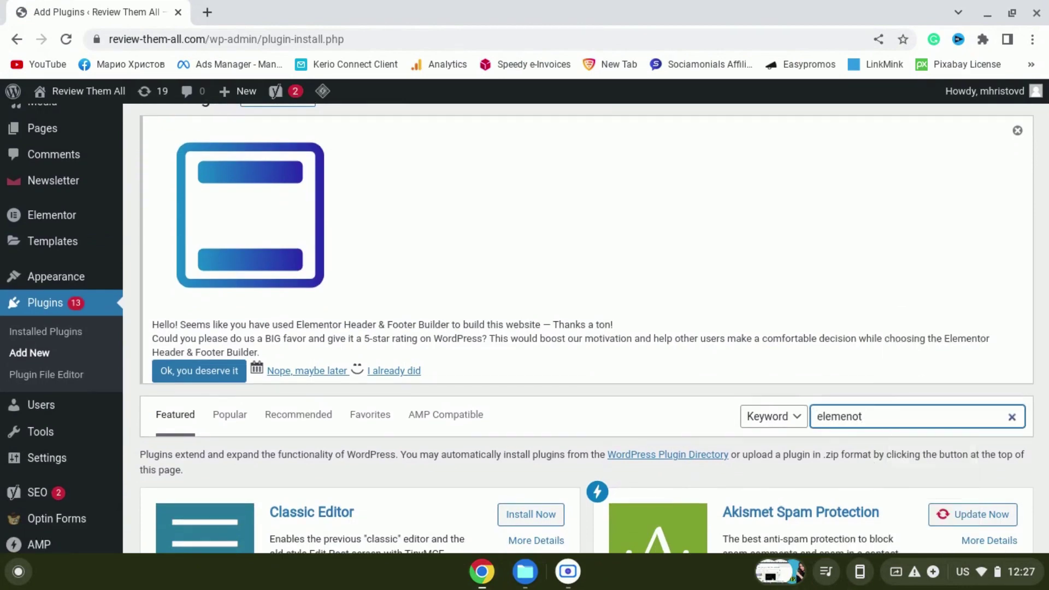
text(tor)
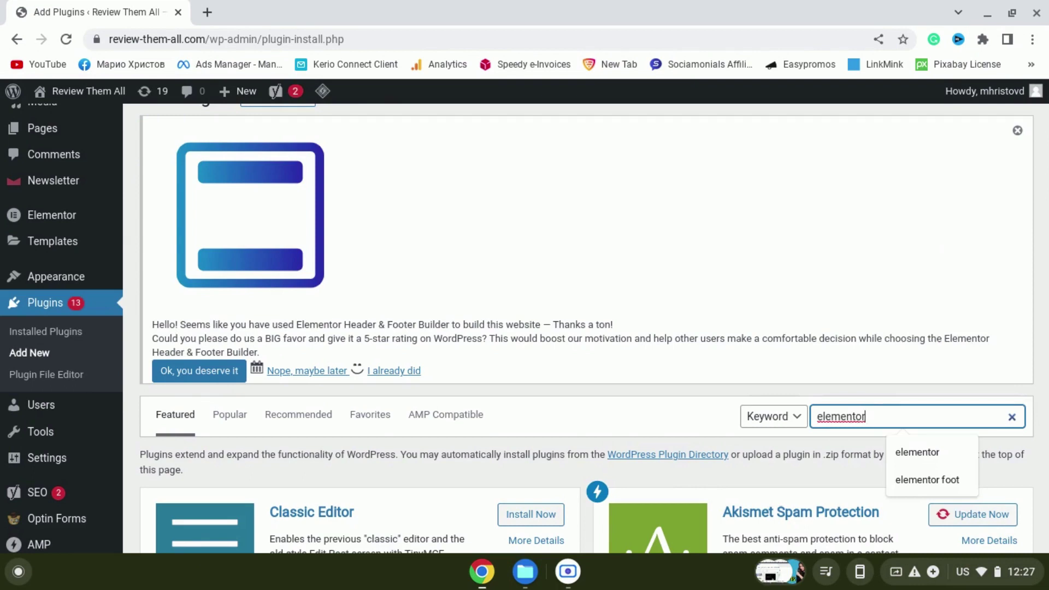
key(Return)
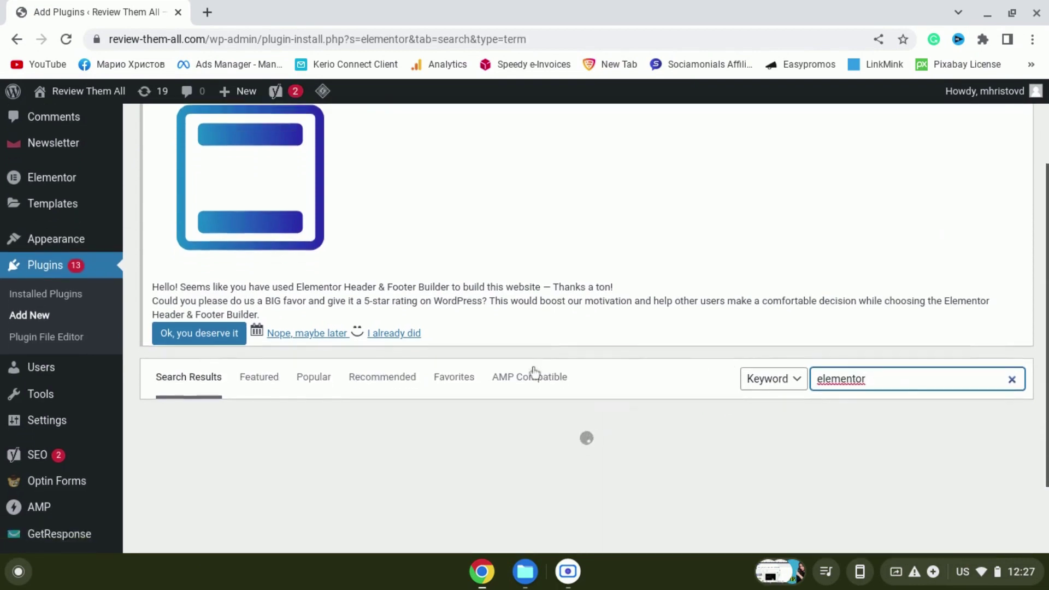
scroll(862, 396, down, 3)
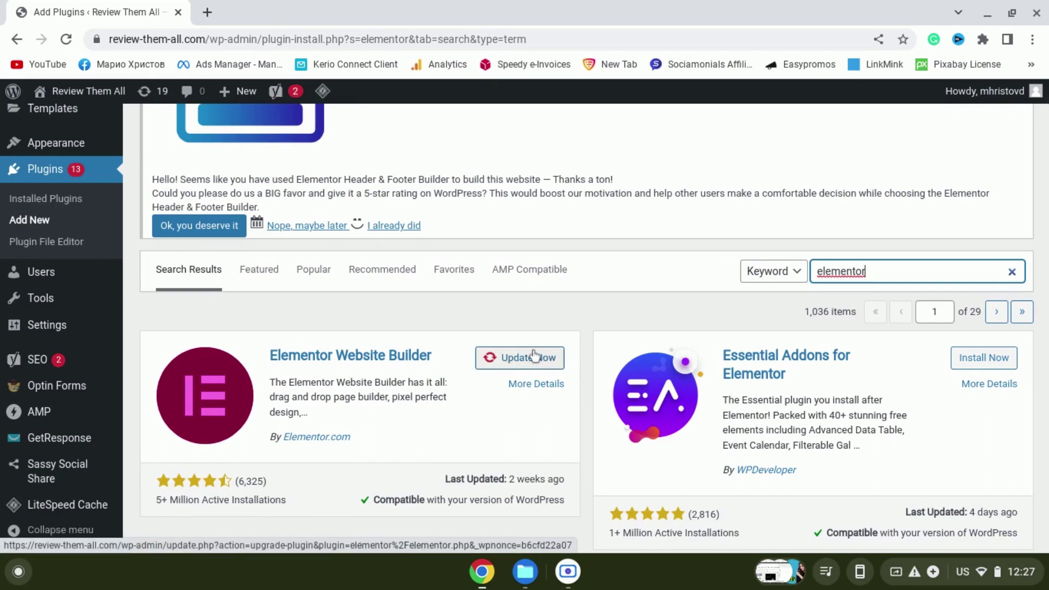
scroll(535, 356, down, 1)
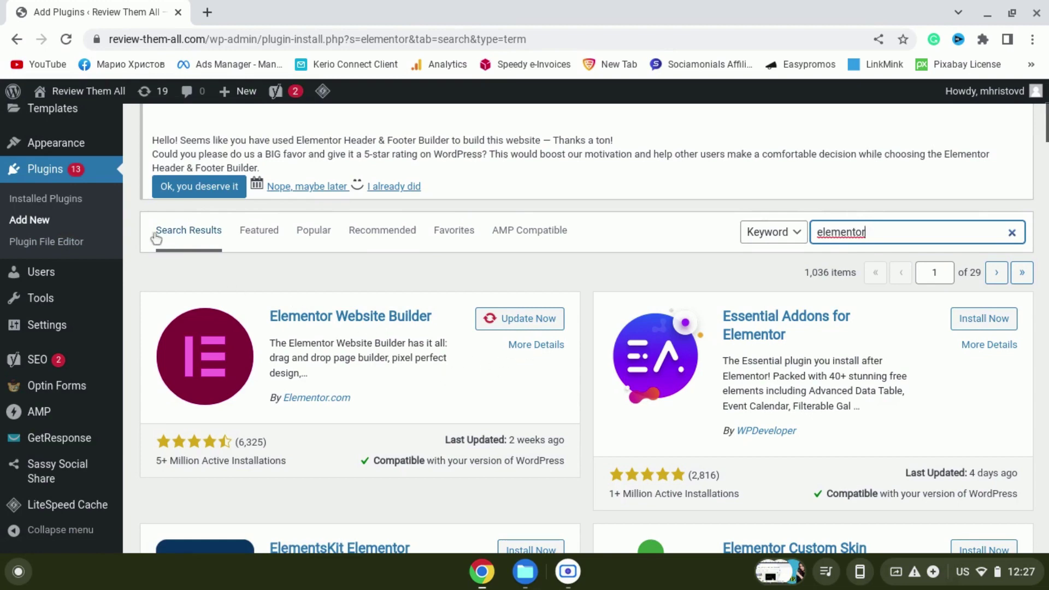
- View the installed plugins list, then copy the site address into the new tab and load it
click(46, 199)
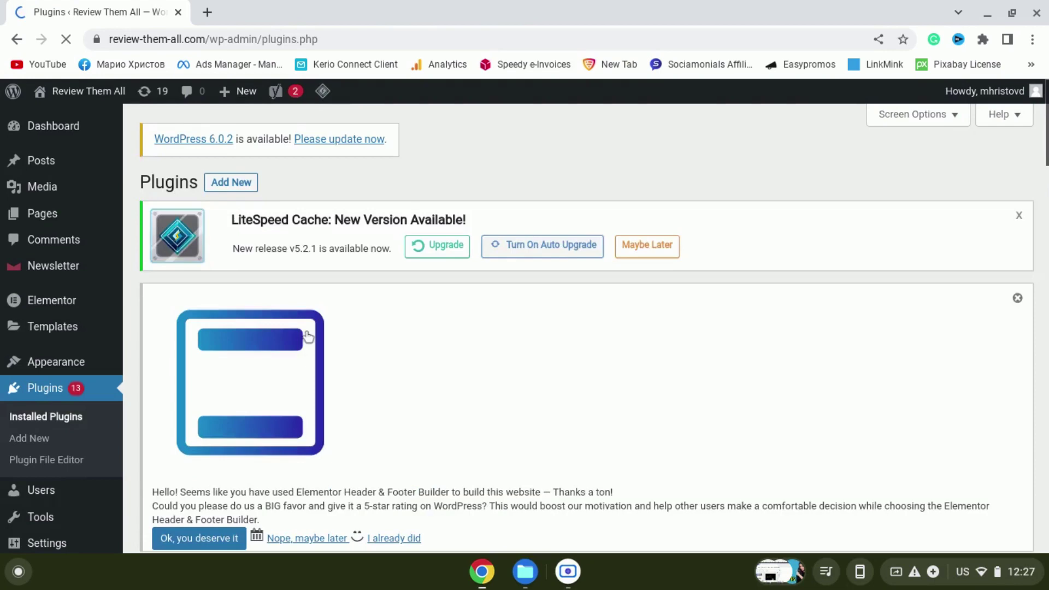
scroll(305, 331, down, 3)
scroll(305, 332, down, 3)
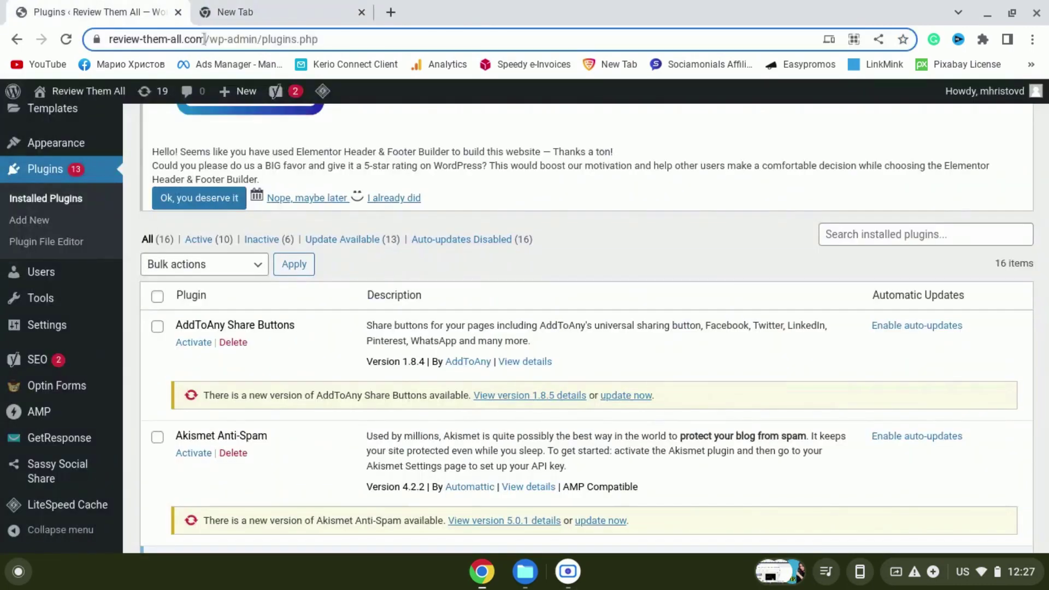
drag(108, 39, 241, 39)
key(ctrl+c)
click(235, 11)
key(ctrl+v)
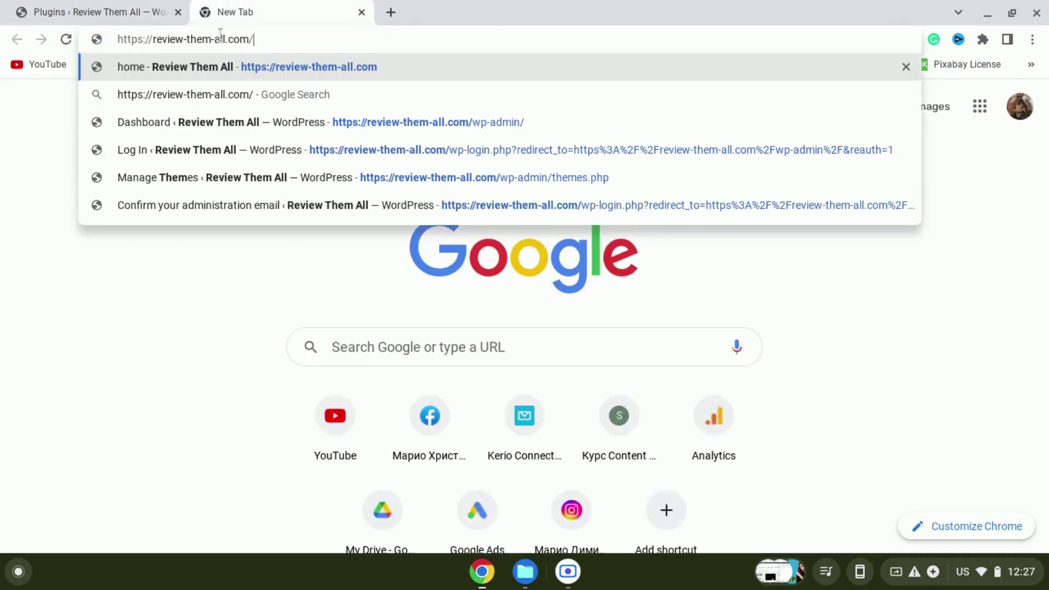
key(Return)
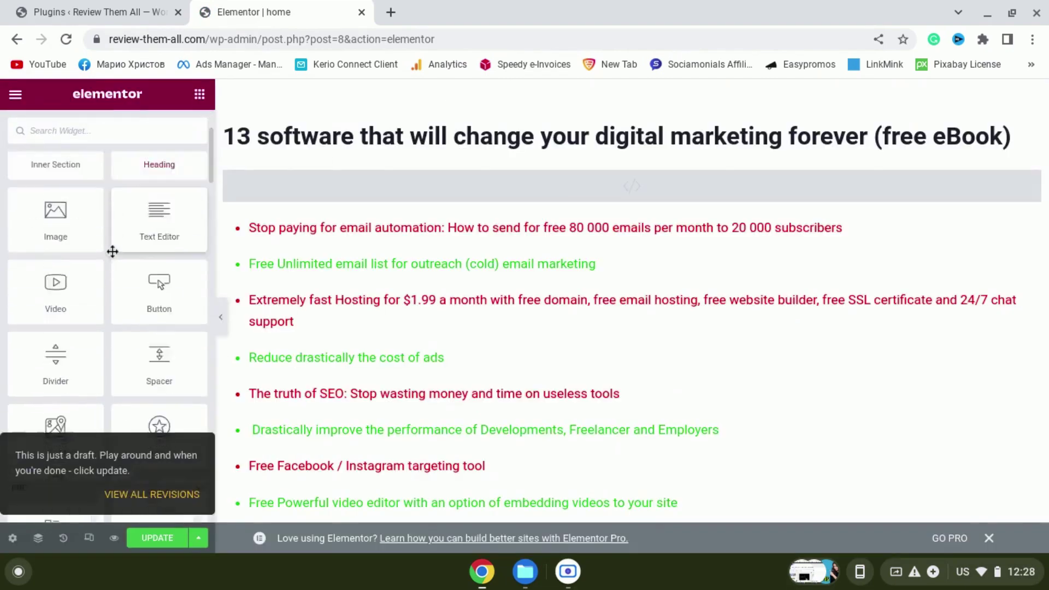
scroll(113, 252, down, 5)
scroll(112, 252, down, 5)
scroll(113, 252, down, 5)
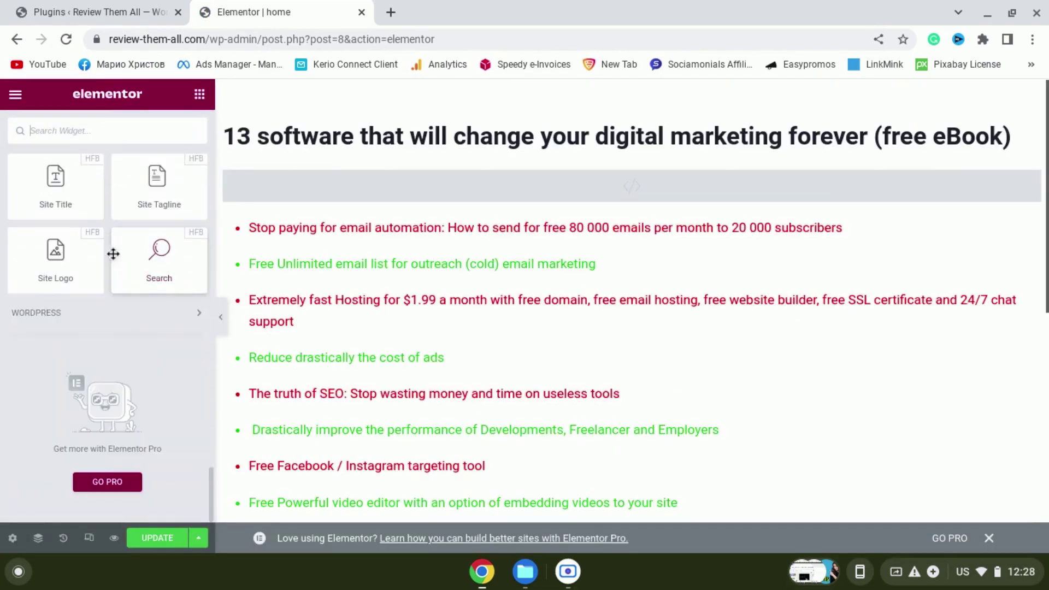